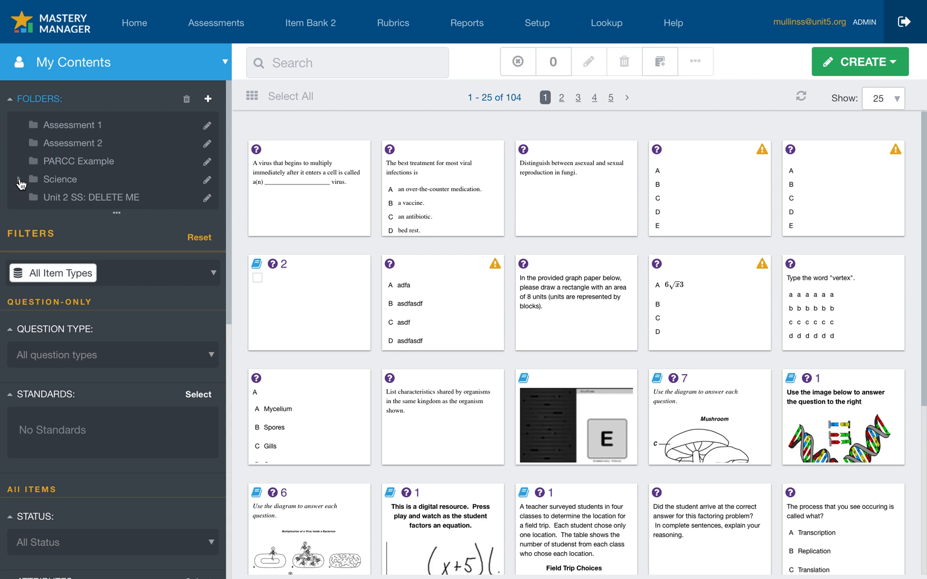
# Step: Create a subfolder named "Fungi Test 2" inside the Science folder
pyautogui.click(69, 183)
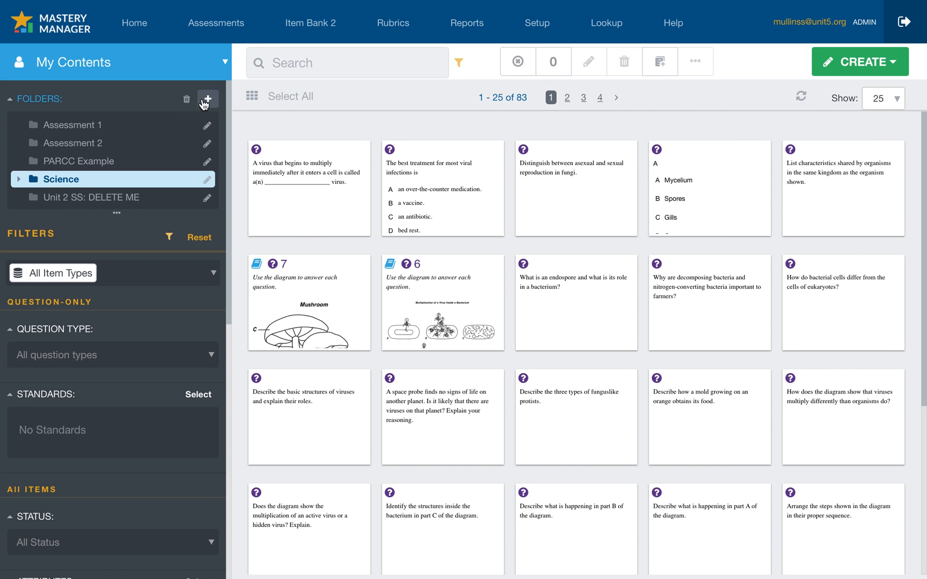
pyautogui.click(208, 103)
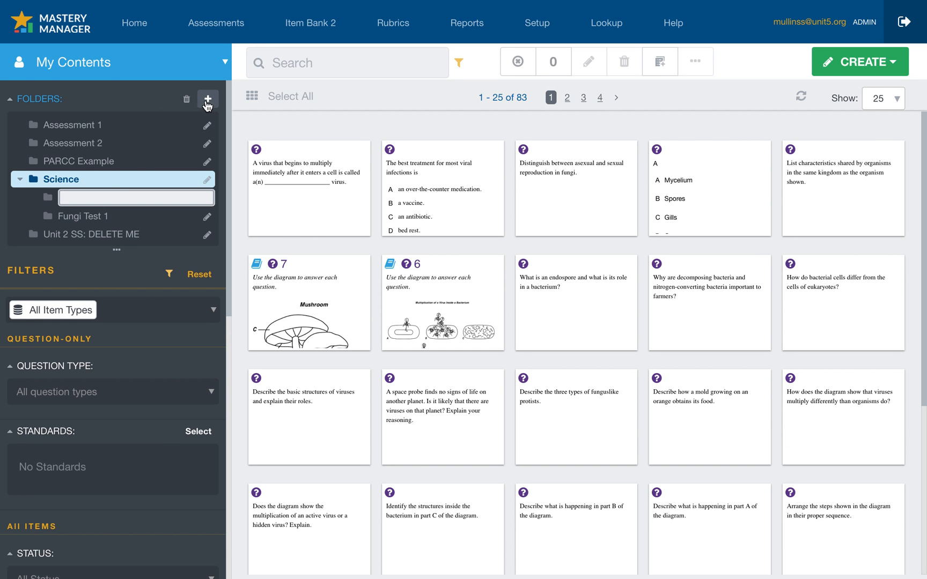
pyautogui.click(102, 195)
pyautogui.write('Fungi Test 2')
pyautogui.press('Return')
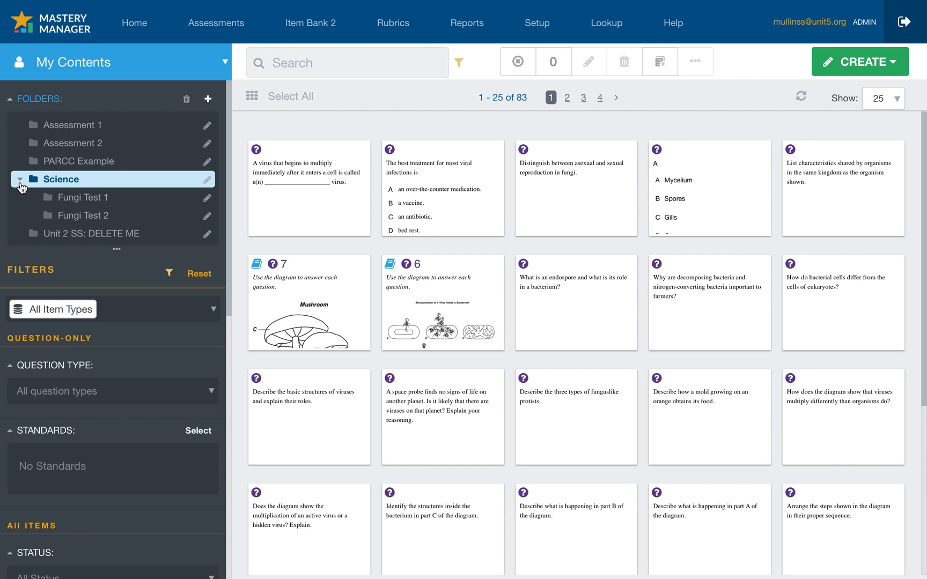
# Step: View the contents of the Fungi Test 1 and Fungi Test 2 subfolders
pyautogui.click(79, 200)
pyautogui.click(77, 214)
pyautogui.click(80, 199)
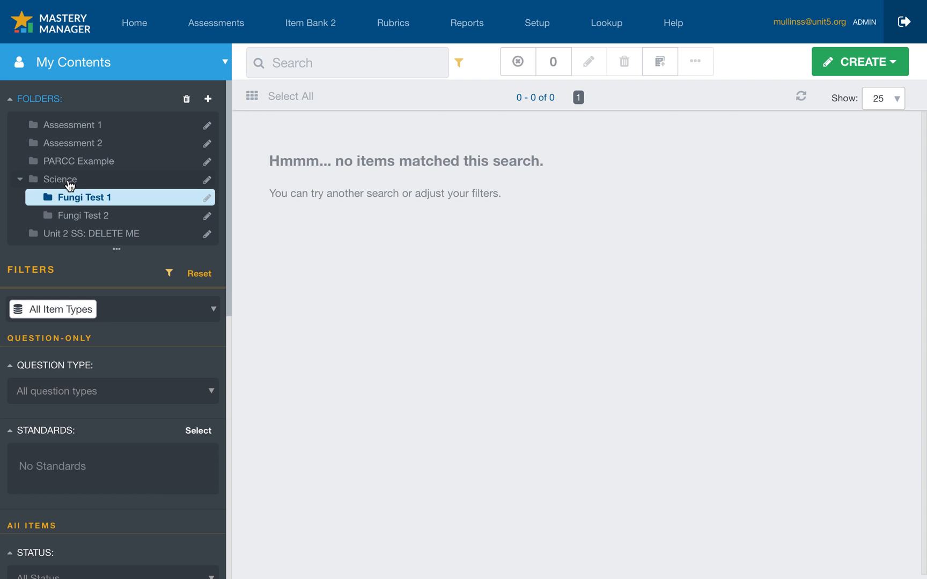
# Step: Move the first three questions in the Science folder to the Fungi Test 2 subfolder
pyautogui.click(70, 184)
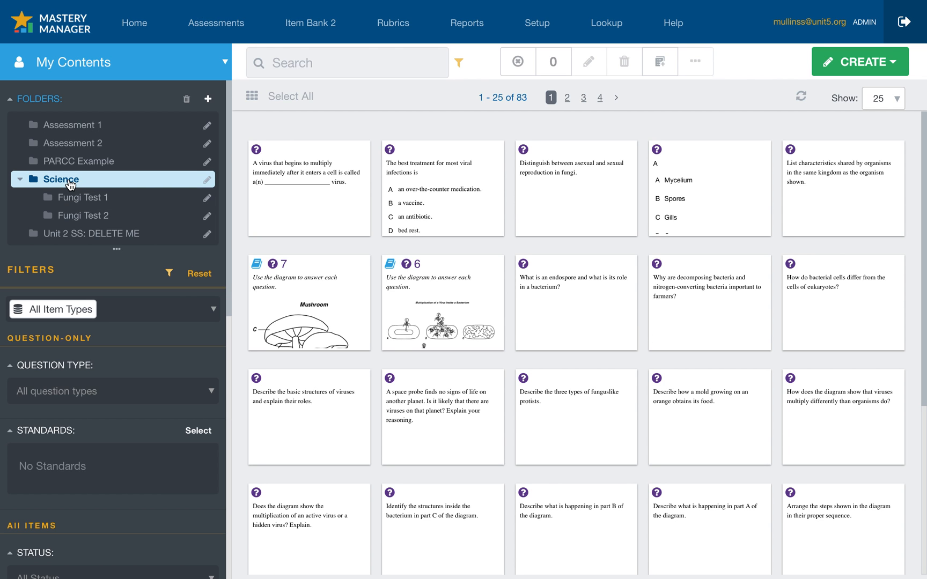
pyautogui.click(320, 176)
pyautogui.click(420, 173)
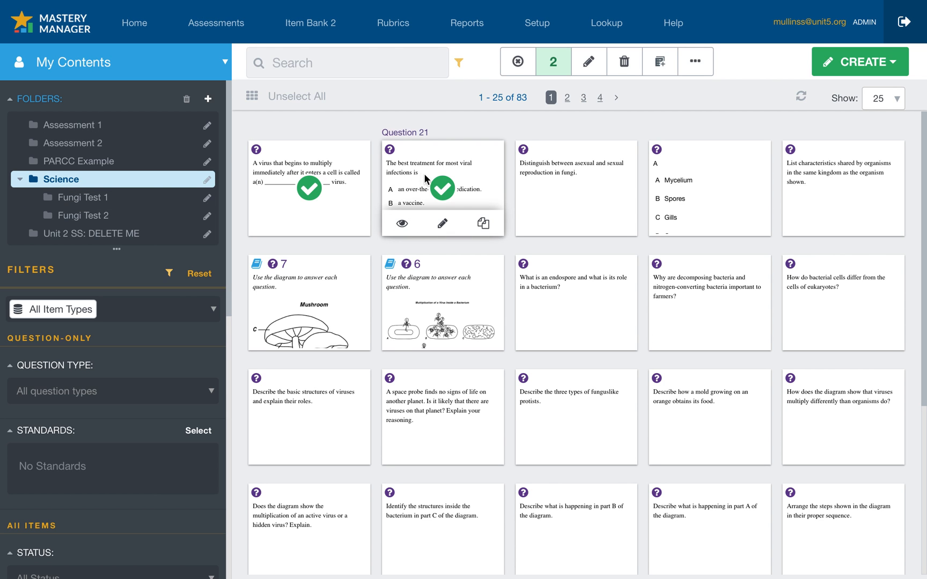
pyautogui.click(571, 173)
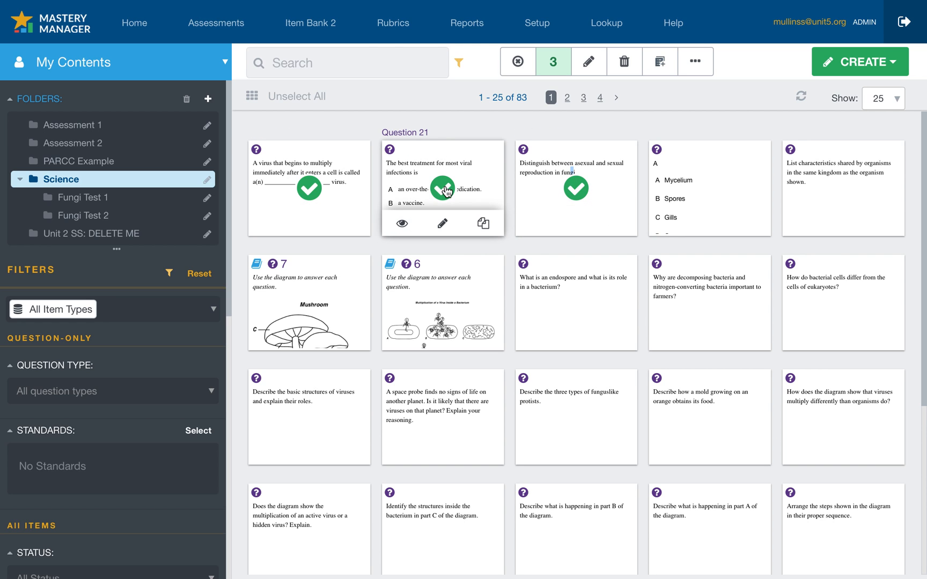
pyautogui.click(699, 66)
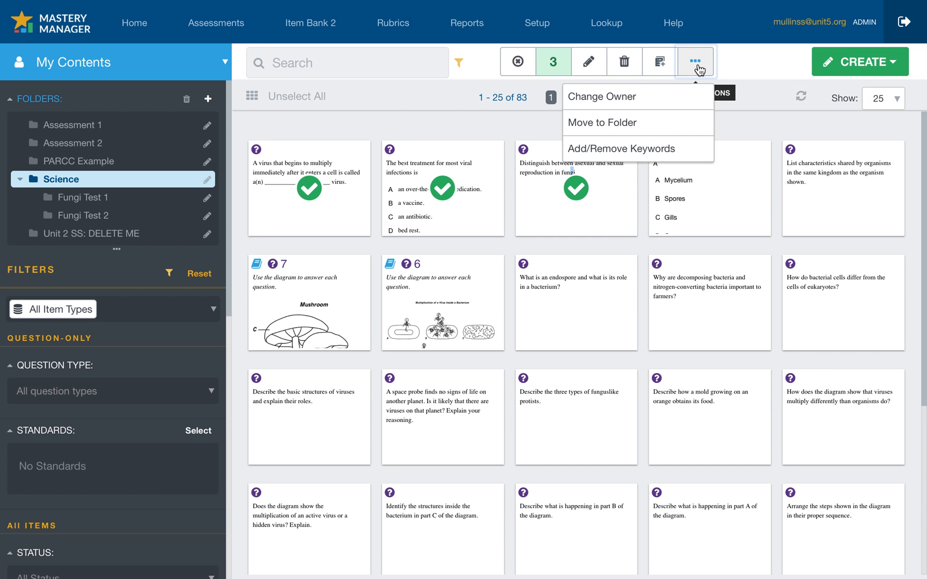
pyautogui.click(611, 130)
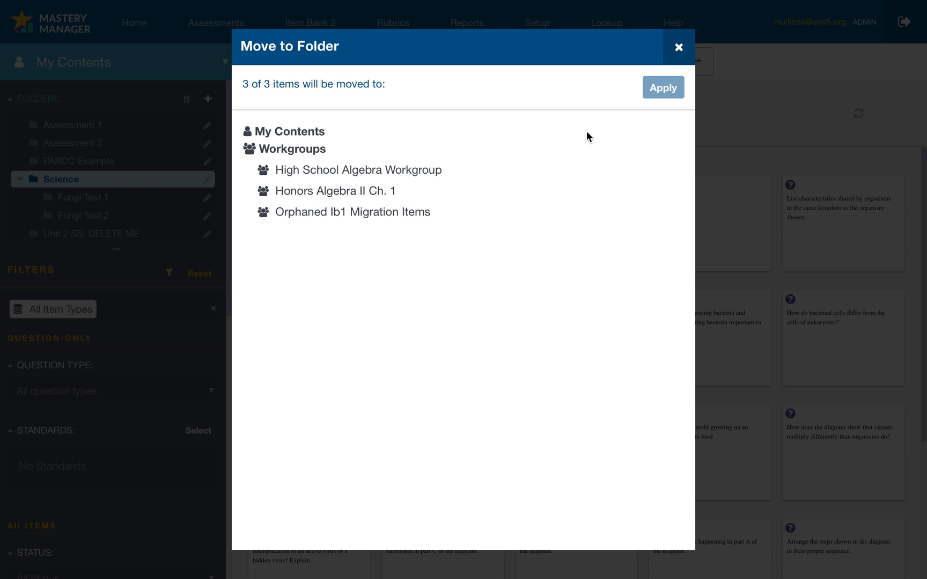
pyautogui.click(268, 227)
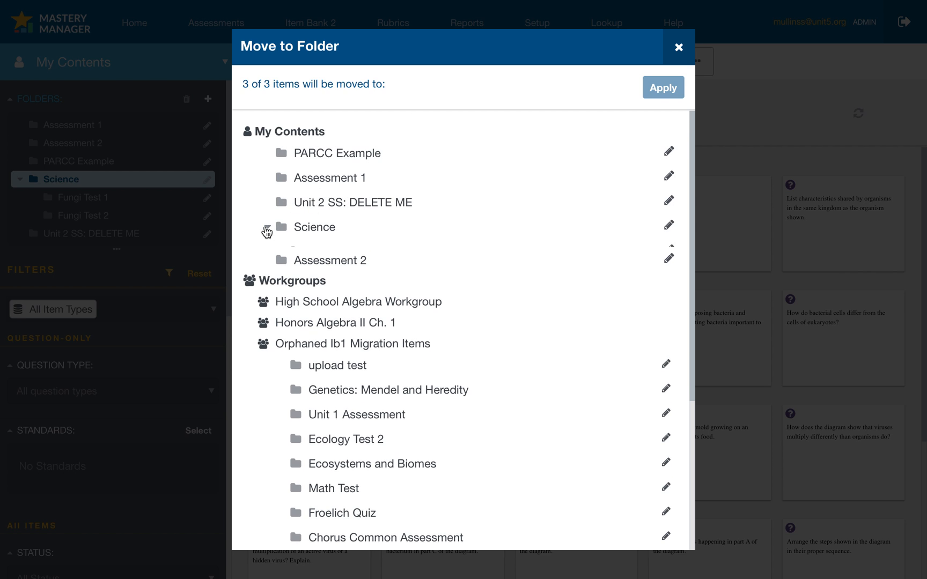
pyautogui.click(331, 283)
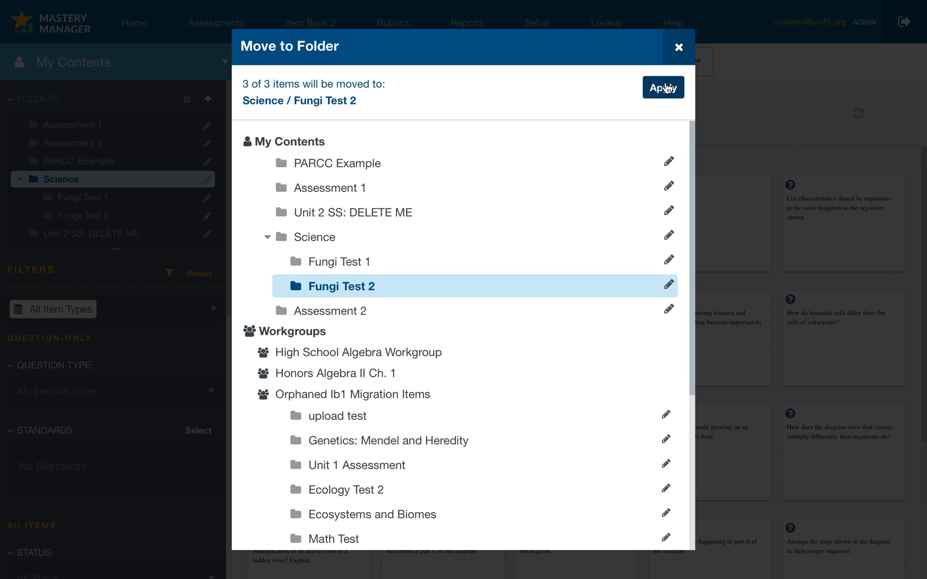
pyautogui.click(664, 88)
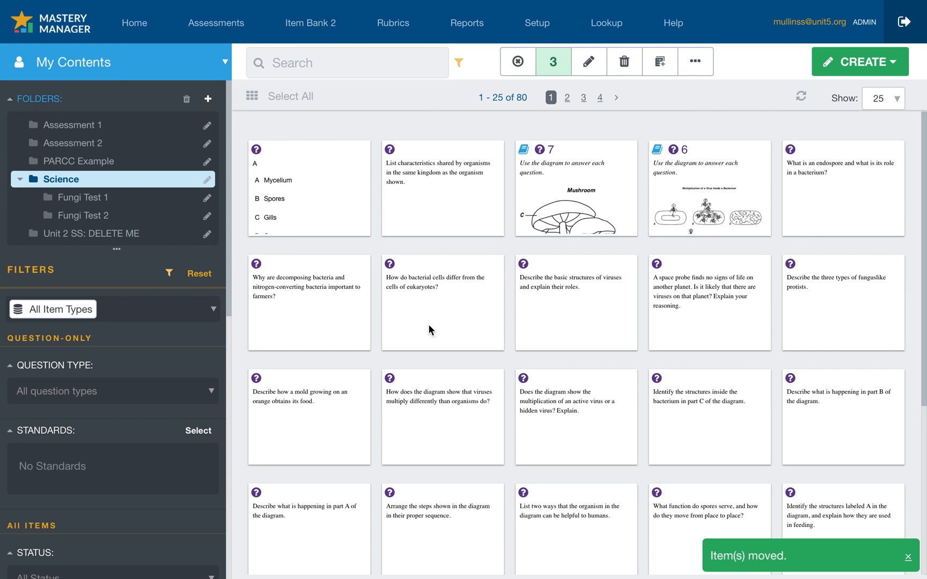
# Step: Check both Fungi Test subfolders for the moved questions and deselect all three in Fungi Test 2
pyautogui.click(109, 198)
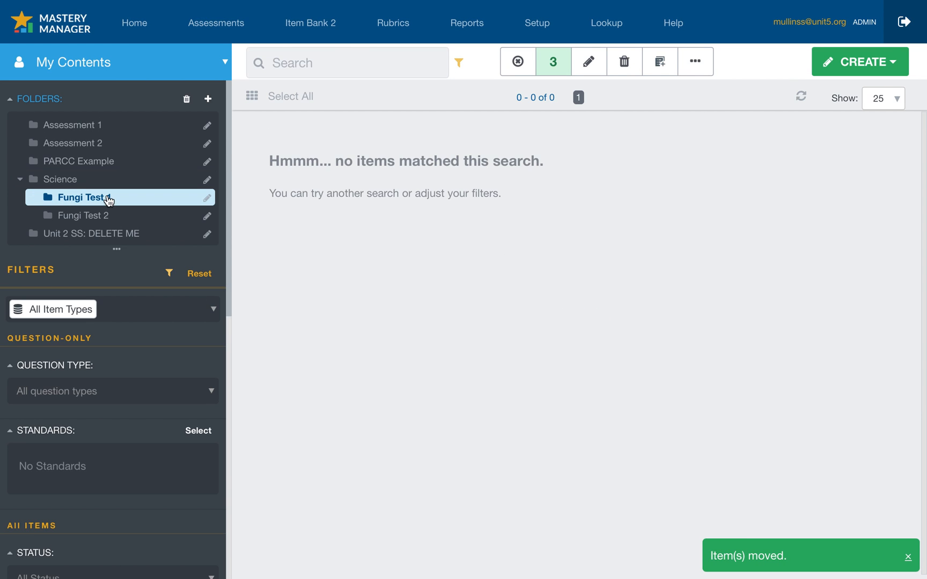
pyautogui.click(110, 217)
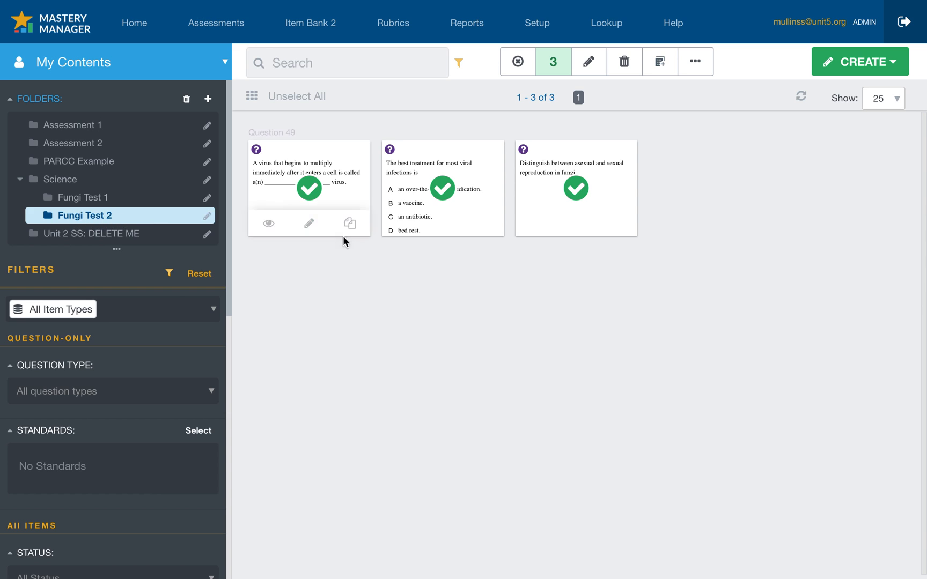
pyautogui.click(316, 194)
pyautogui.click(443, 196)
pyautogui.click(545, 192)
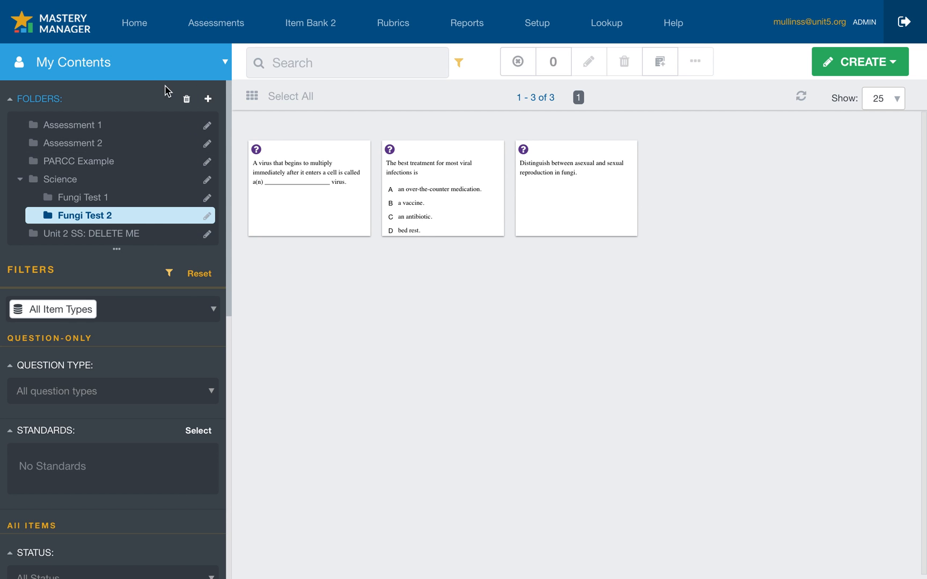
# Step: Switch from My Contents to Workgroups and open the Honors Algebra II Ch. 1 workgroup
pyautogui.click(129, 68)
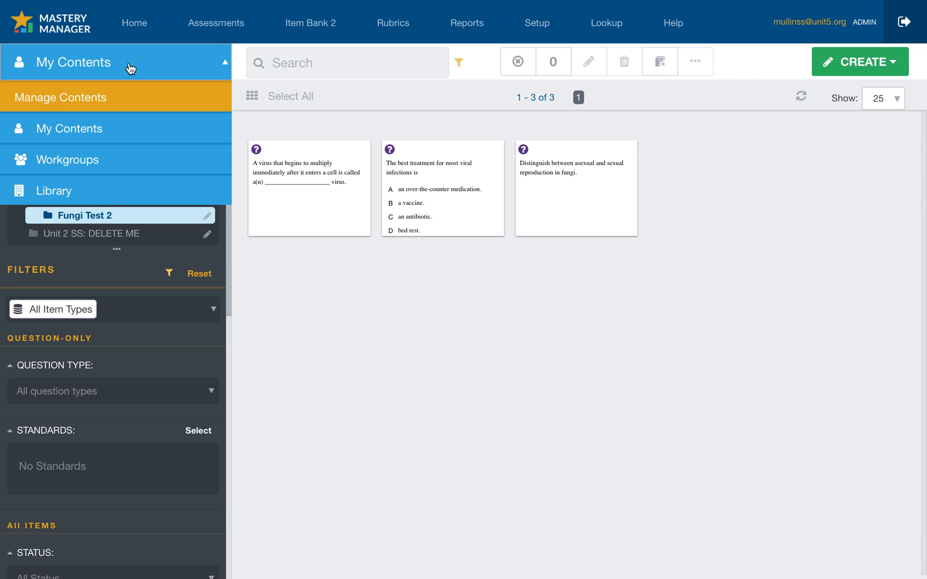
pyautogui.click(79, 164)
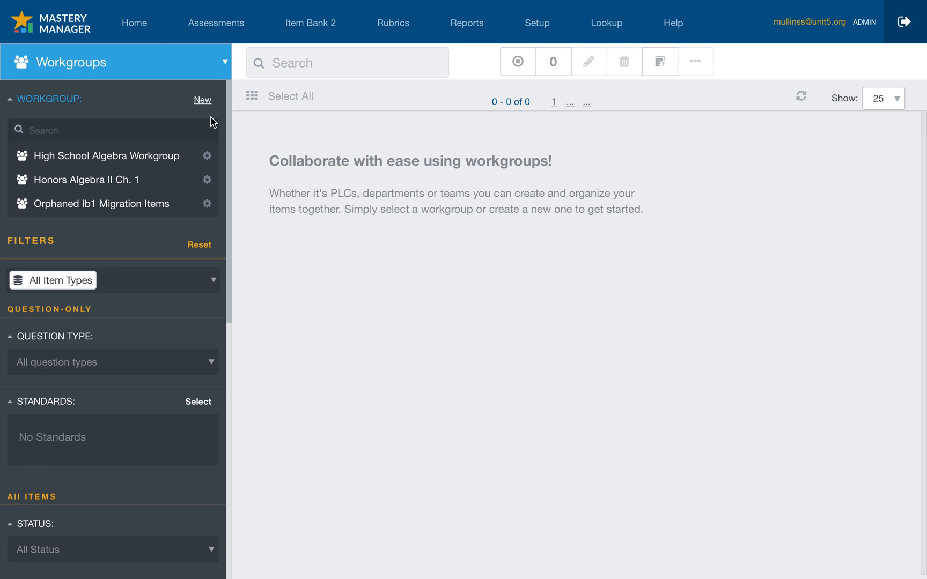
pyautogui.click(95, 204)
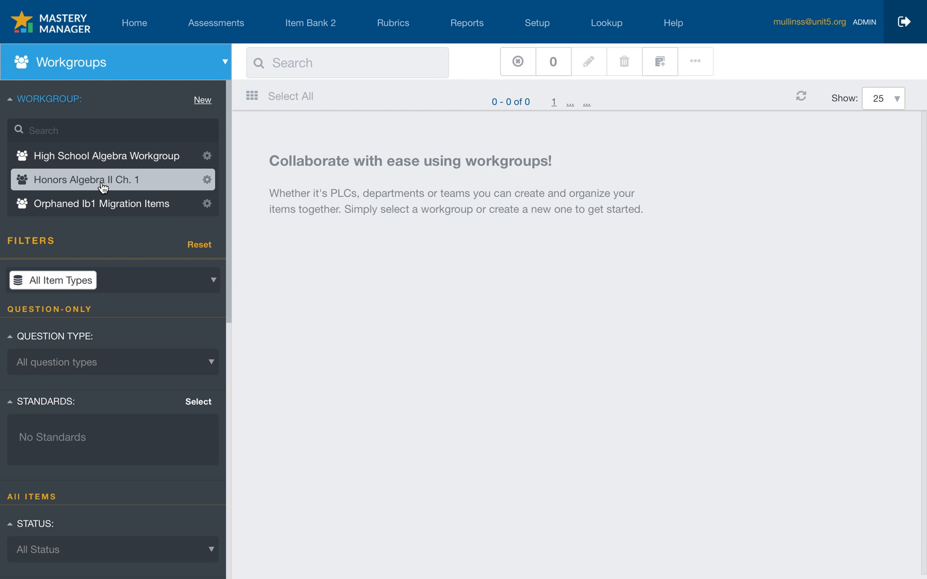
pyautogui.click(82, 184)
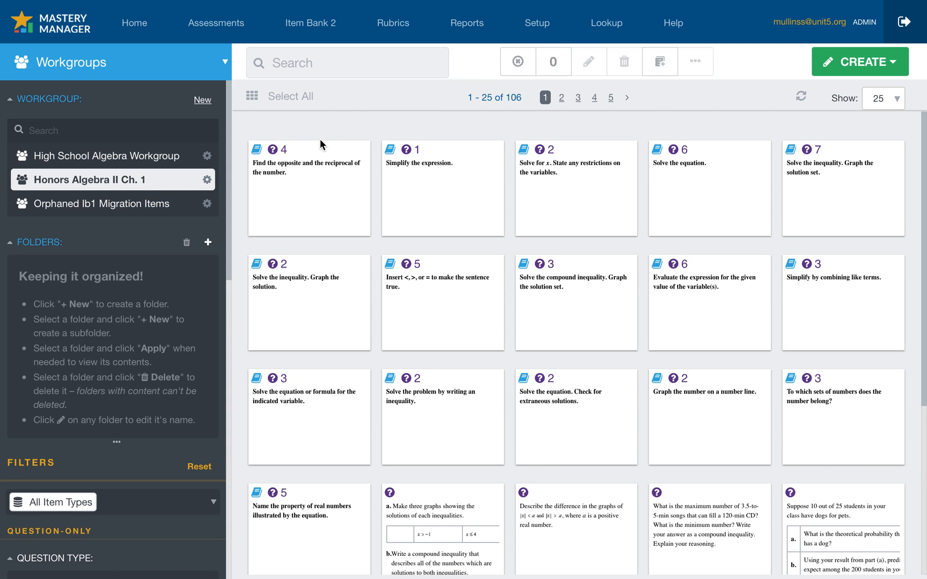
# Step: Select the first four items in the Honors Algebra II Ch. 1 workgroup and look at the additional actions available for them
pyautogui.moveTo(320, 155)
pyautogui.click(315, 172)
pyautogui.click(442, 176)
pyautogui.click(584, 181)
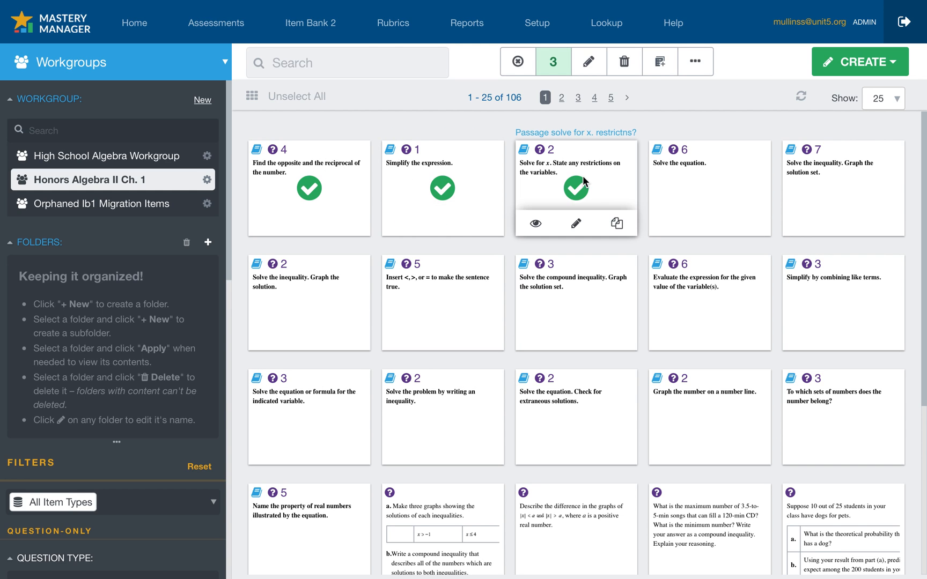
pyautogui.click(693, 177)
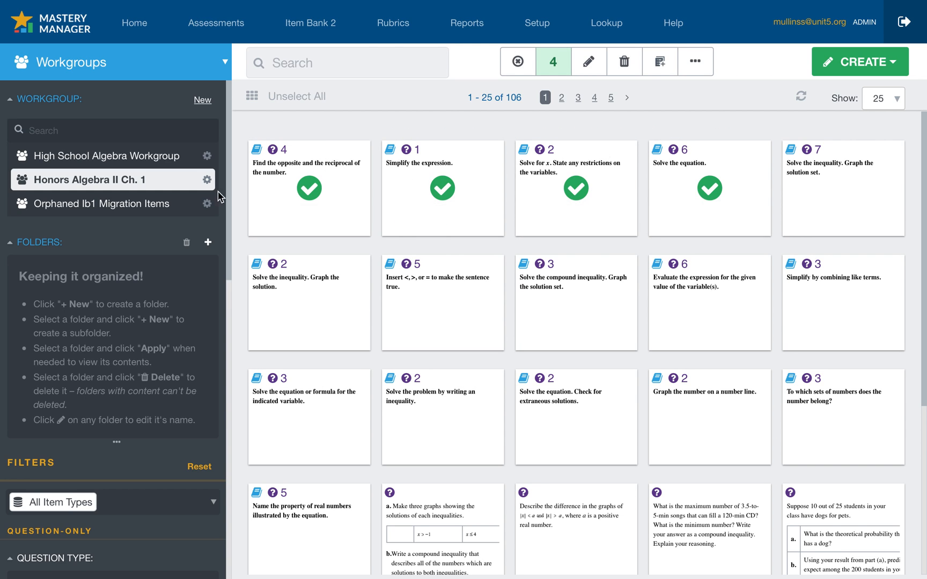
pyautogui.click(694, 75)
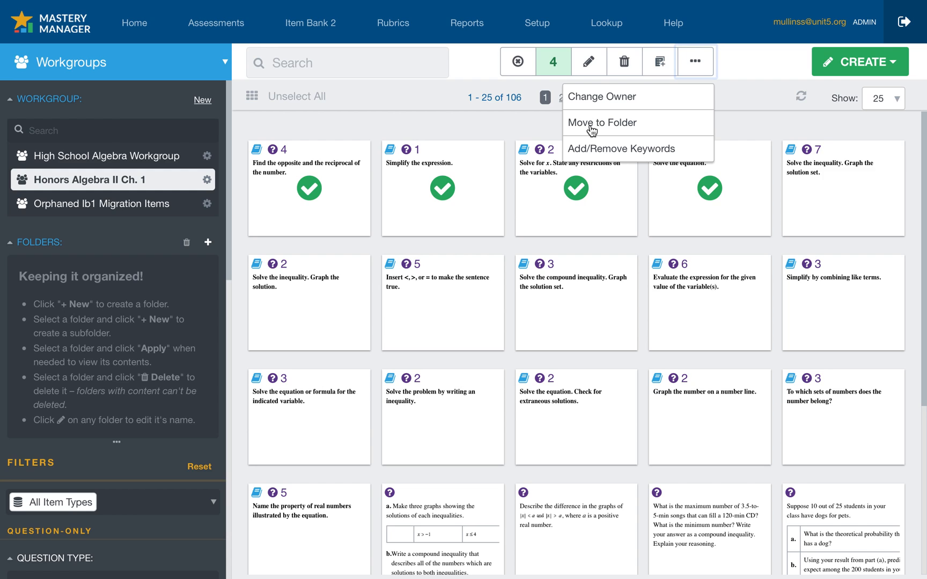
pyautogui.click(422, 109)
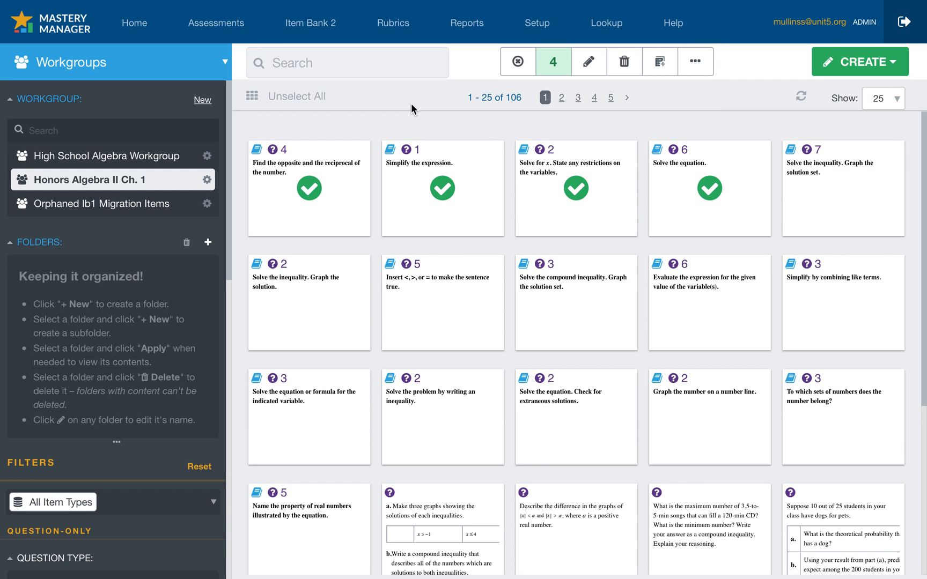